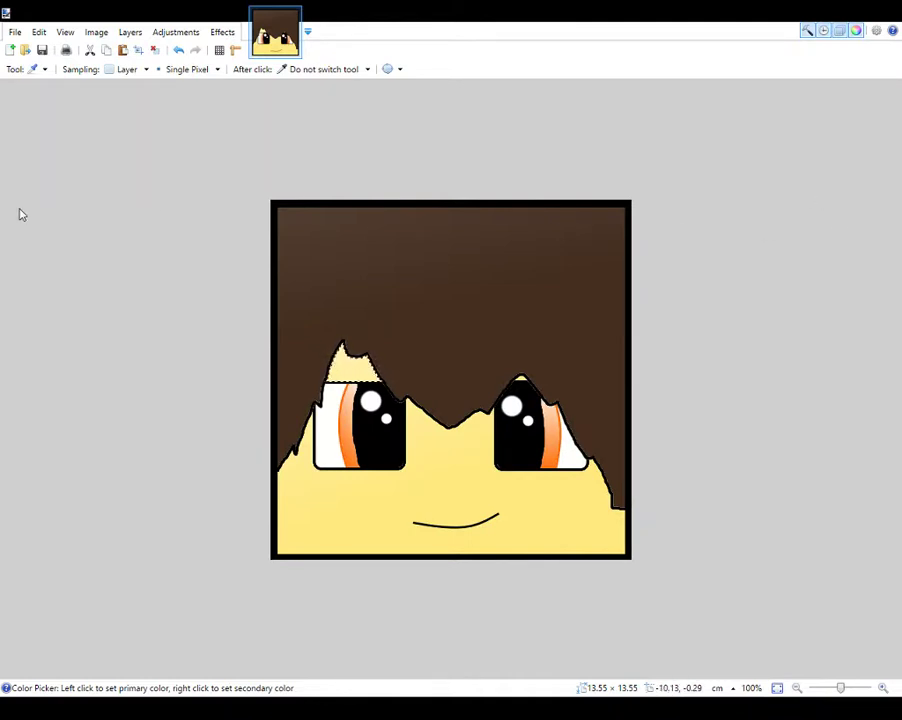
Paint a shadow with a 9-wide brush along the hair edge inside the selected skin patch above the left eye
{"action": "key", "text": "b"}
{"action": "left_click", "coordinate": [140, 68]}
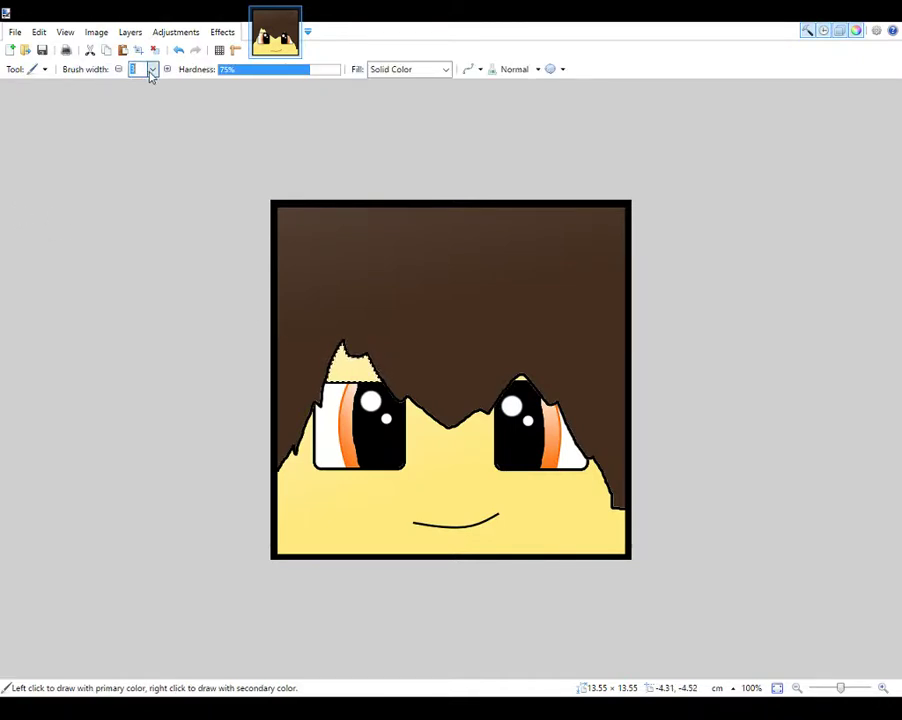
{"action": "type", "text": "9"}
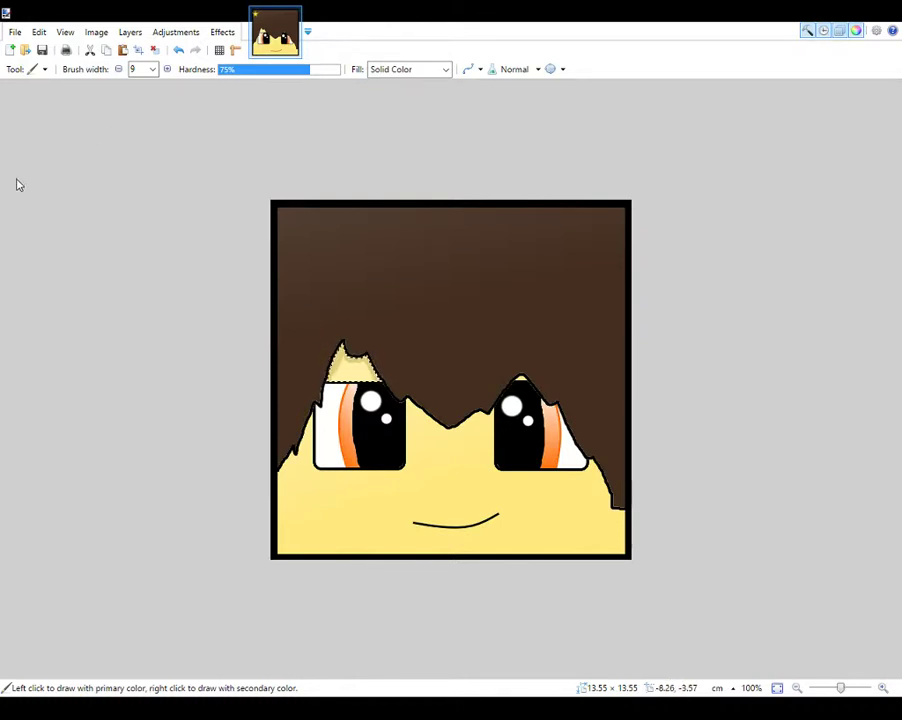
Select the lower face skin with the Magic Wand, paint a shadow along the hairline undoing bad strokes, and deselect
{"action": "key", "text": "s"}
{"action": "left_click", "coordinate": [303, 481]}
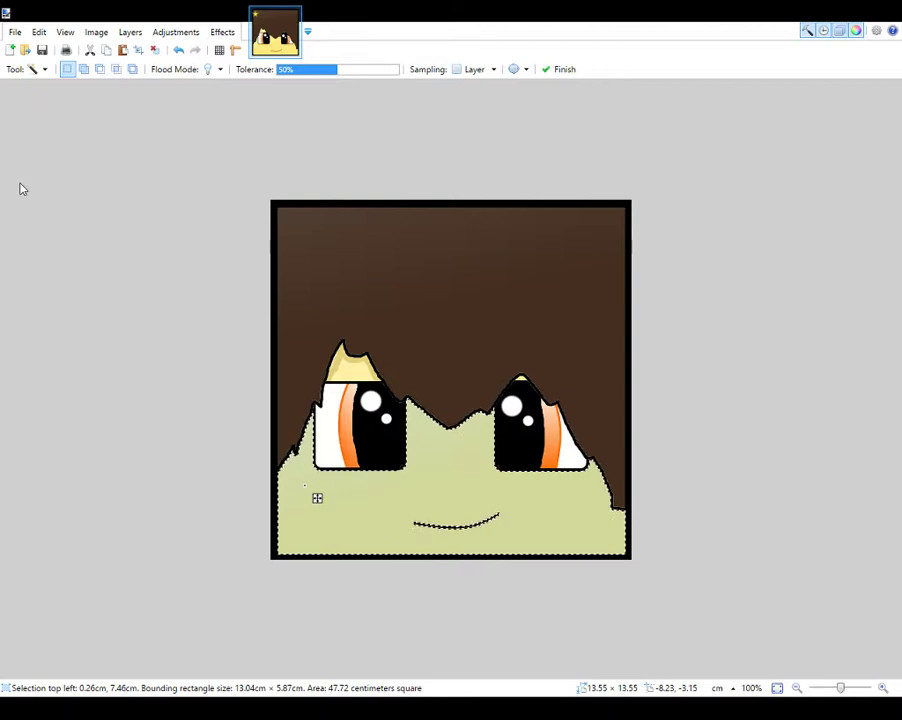
{"action": "key", "text": "b"}
{"action": "key", "text": "BackSpace"}
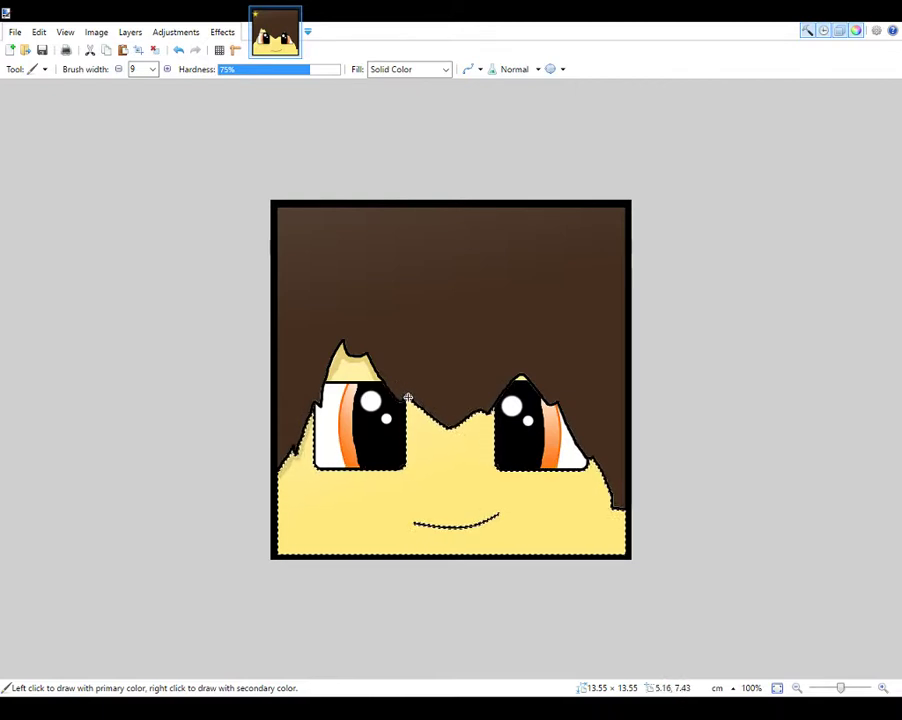
{"action": "left_click_drag", "start_coordinate": [410, 404], "coordinate": [433, 428]}
{"action": "left_click", "coordinate": [178, 49]}
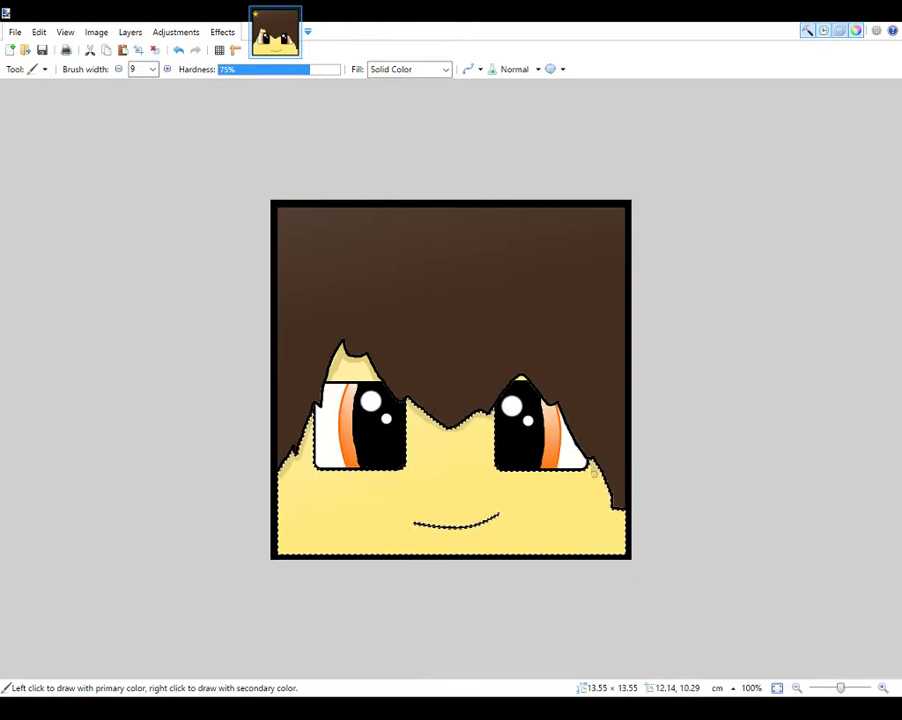
{"action": "left_click", "coordinate": [178, 49]}
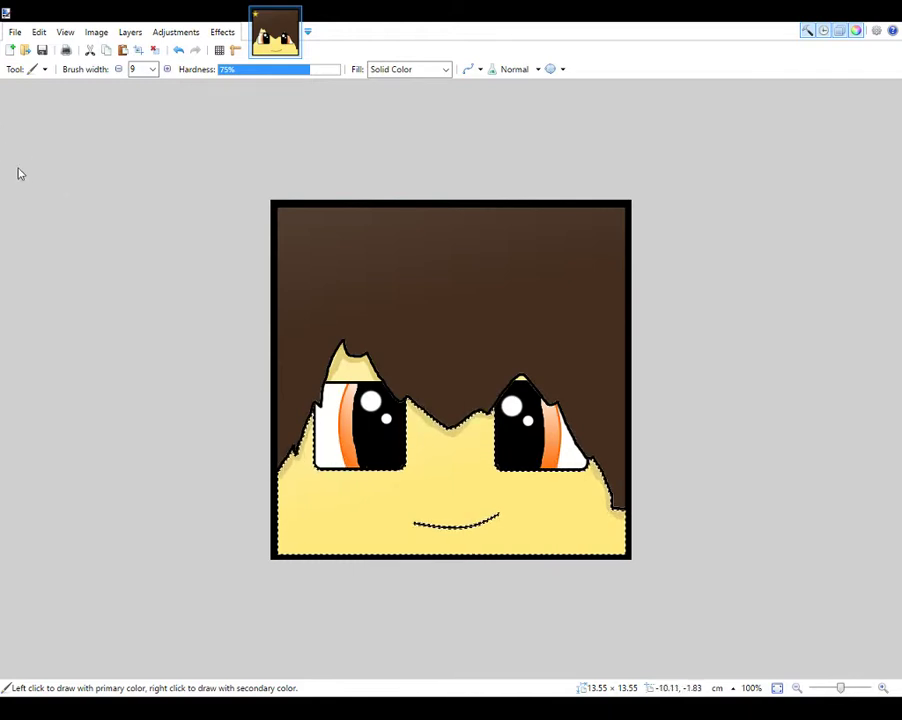
{"action": "key", "text": "ctrl+d"}
Reselect the lower face skin with the Magic Wand at 50% tolerance and set the paintbrush width to 4
{"action": "key", "text": "s"}
{"action": "key", "text": "s"}
{"action": "key", "text": "s"}
{"action": "key", "text": "s"}
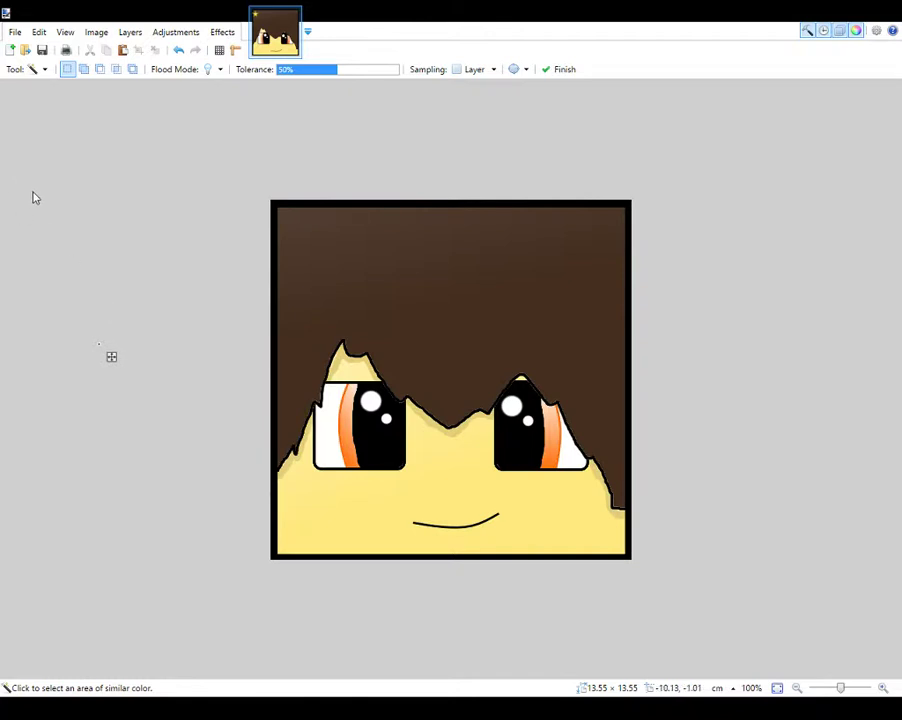
{"action": "left_click", "coordinate": [450, 533]}
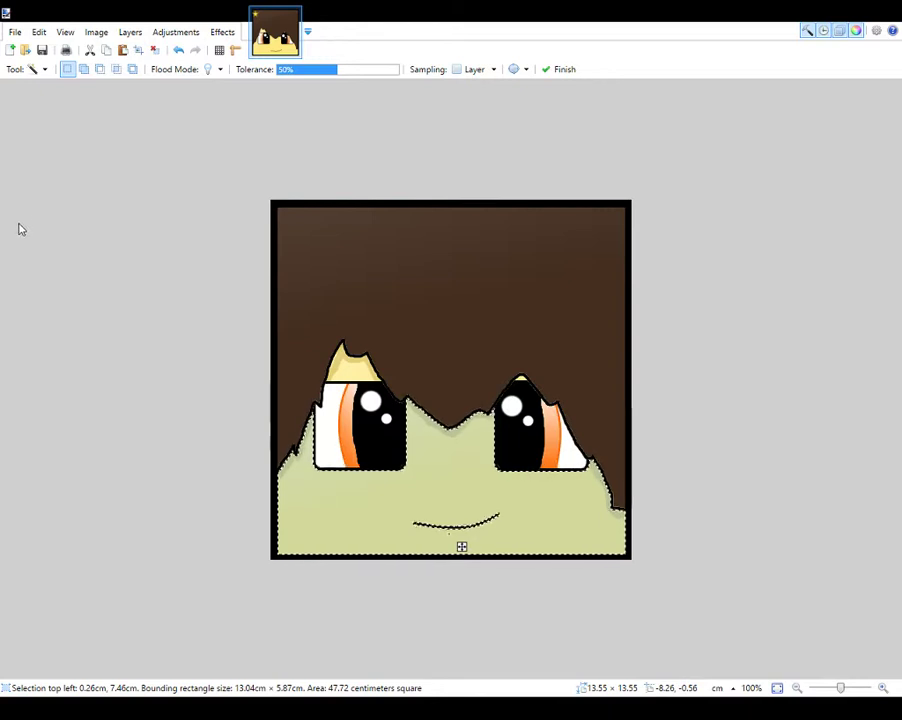
{"action": "key", "text": "b"}
{"action": "left_click", "coordinate": [151, 69]}
{"action": "left_click", "coordinate": [140, 98]}
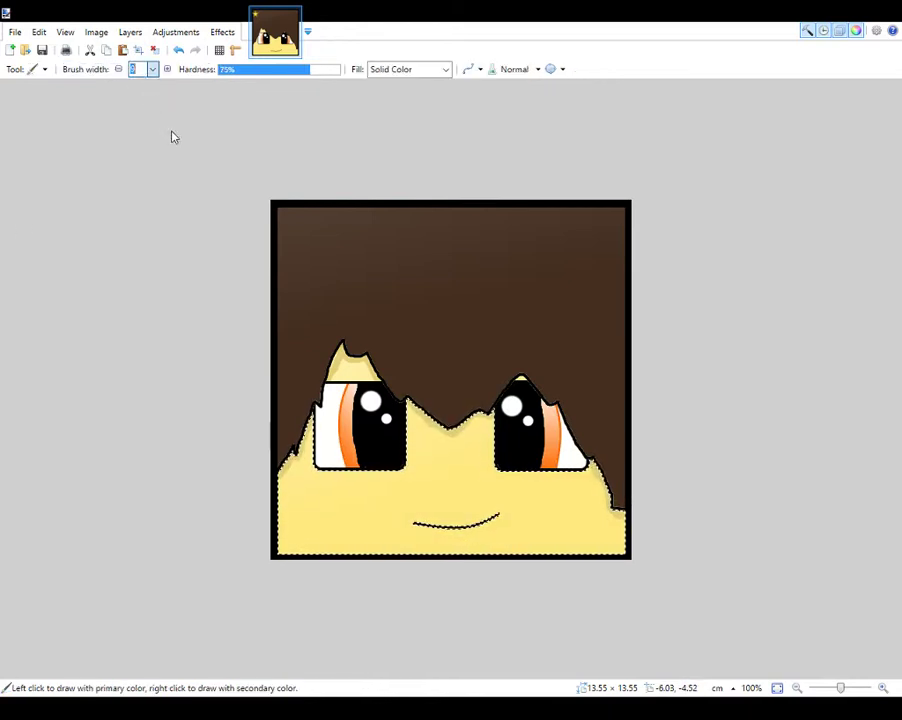
{"action": "key", "text": "Down"}
{"action": "key", "text": "Down"}
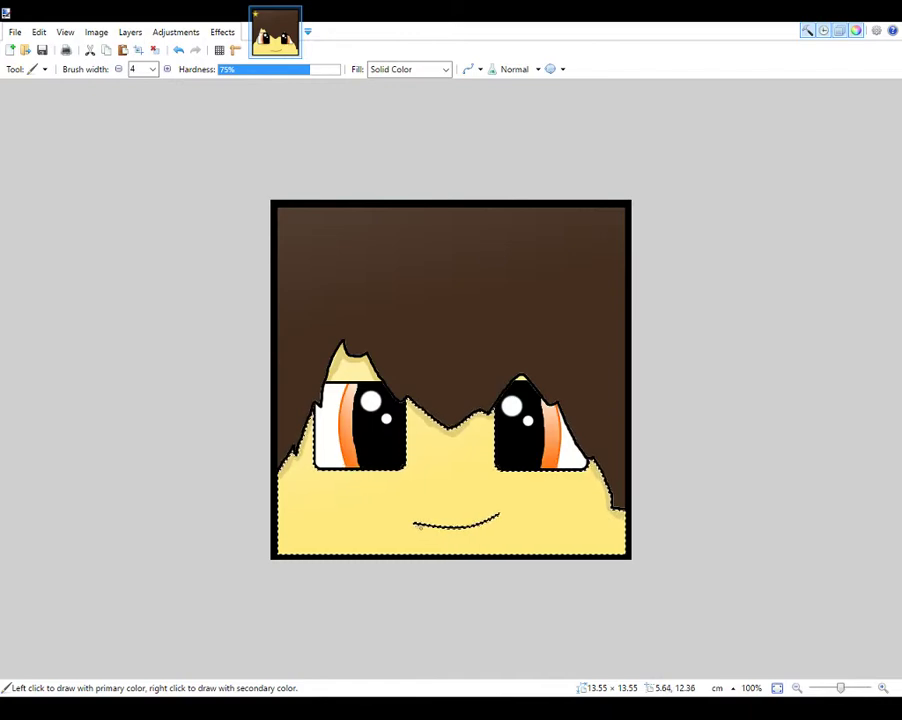
Paint a thin shadow beneath the mouth line and clear the selection
{"action": "left_click", "coordinate": [883, 688]}
{"action": "left_click", "coordinate": [883, 688]}
{"action": "scroll", "coordinate": [369, 556], "scroll_direction": "down", "scroll_amount": 3}
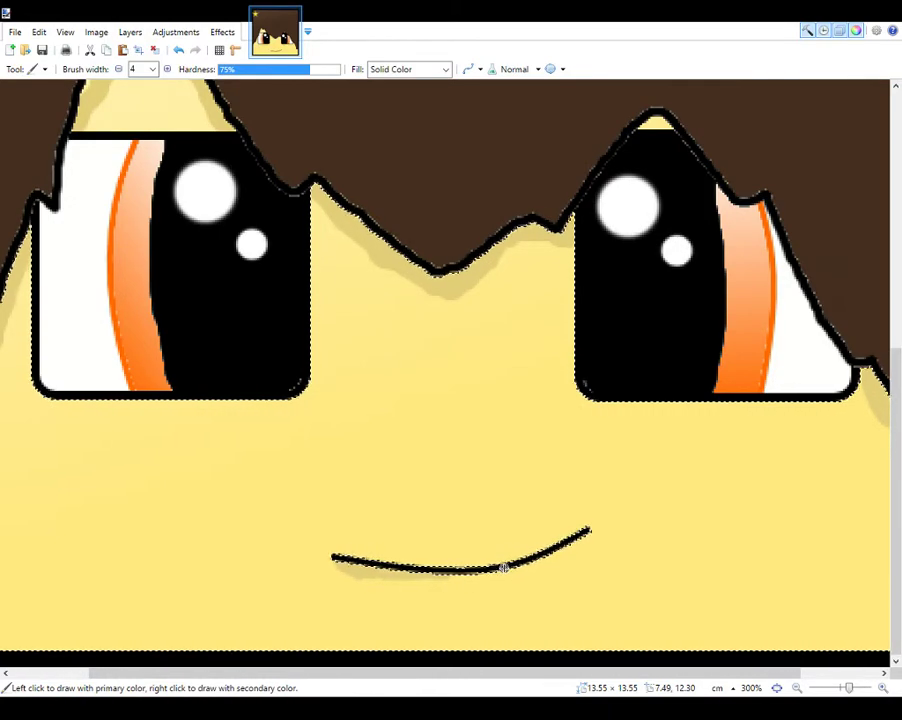
{"action": "left_click", "coordinate": [797, 688]}
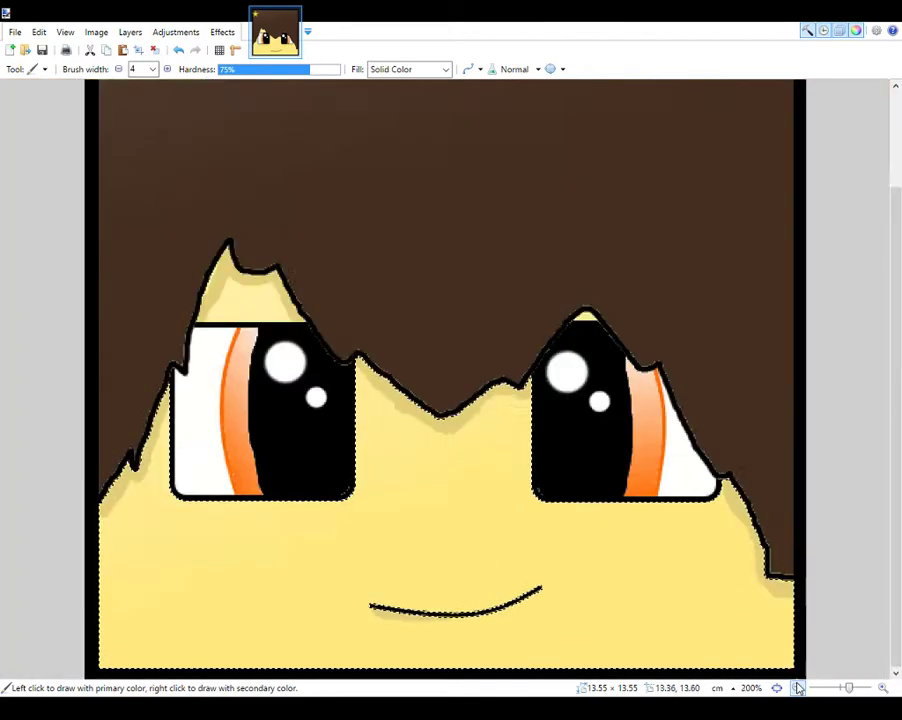
{"action": "left_click", "coordinate": [797, 688]}
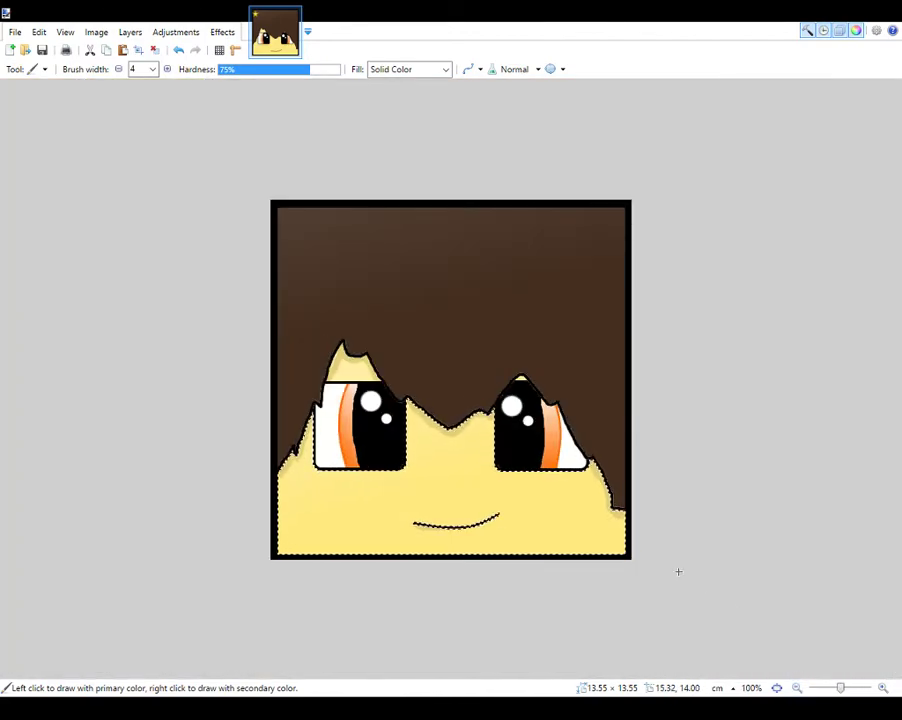
{"action": "key", "text": "s"}
{"action": "key", "text": "s"}
{"action": "key", "text": "s"}
{"action": "key", "text": "s"}
{"action": "left_click", "coordinate": [78, 282]}
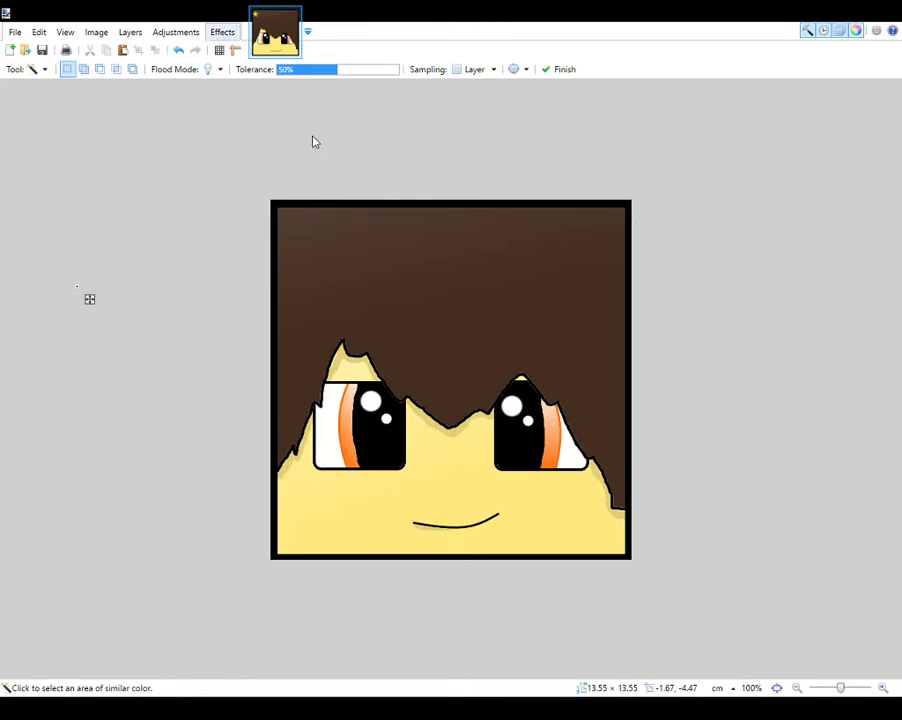
Apply a glow effect to the whole image, adjusting it until the skin and hair are moderately brighter
{"action": "key", "text": "ctrl+f"}
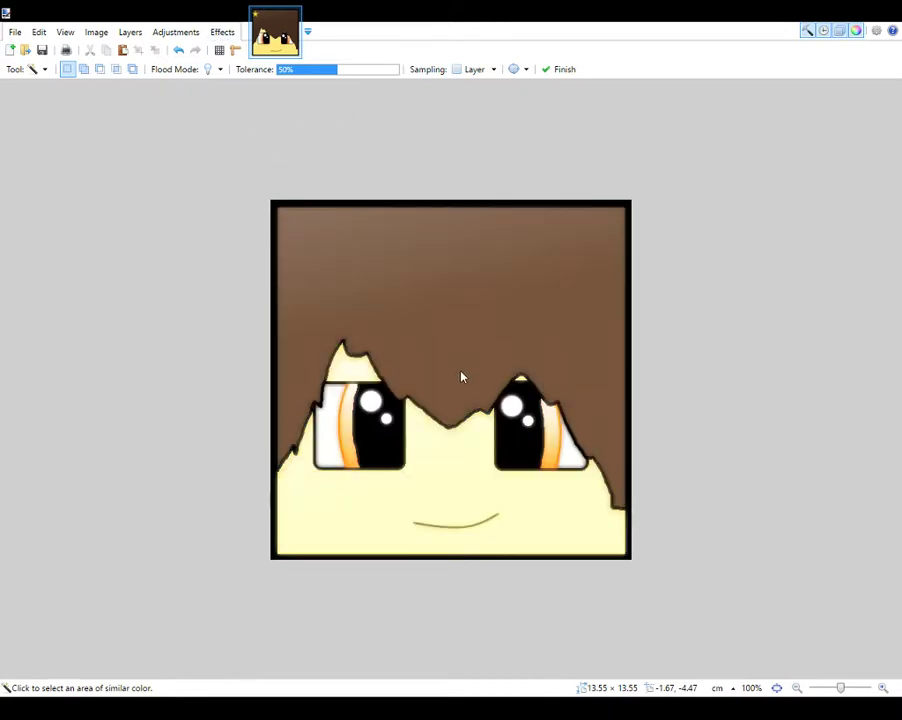
{"action": "key", "text": "ctrl+f"}
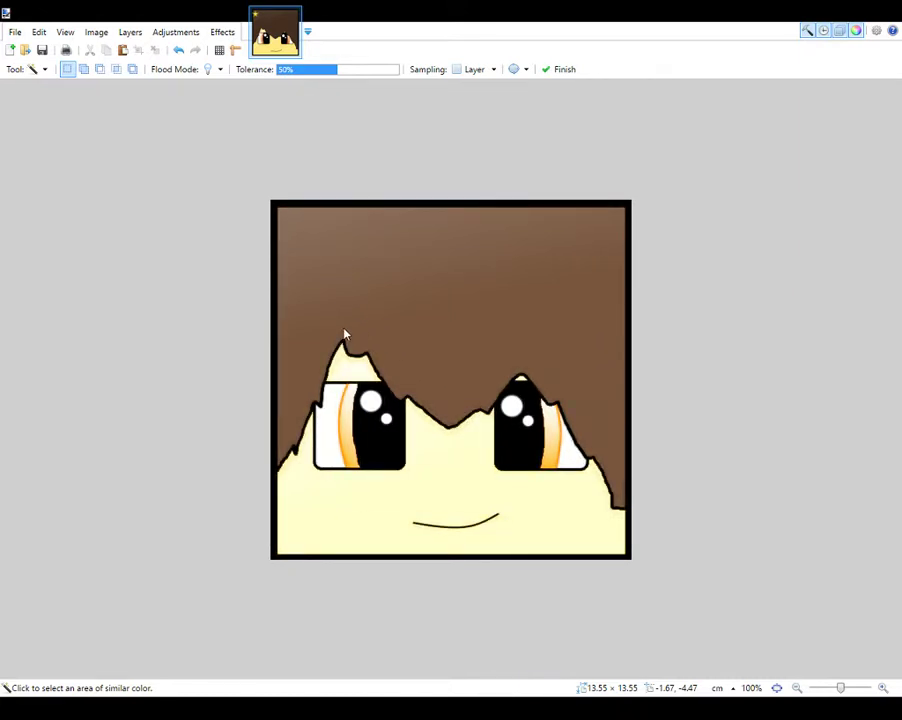
{"action": "key", "text": "ctrl+f"}
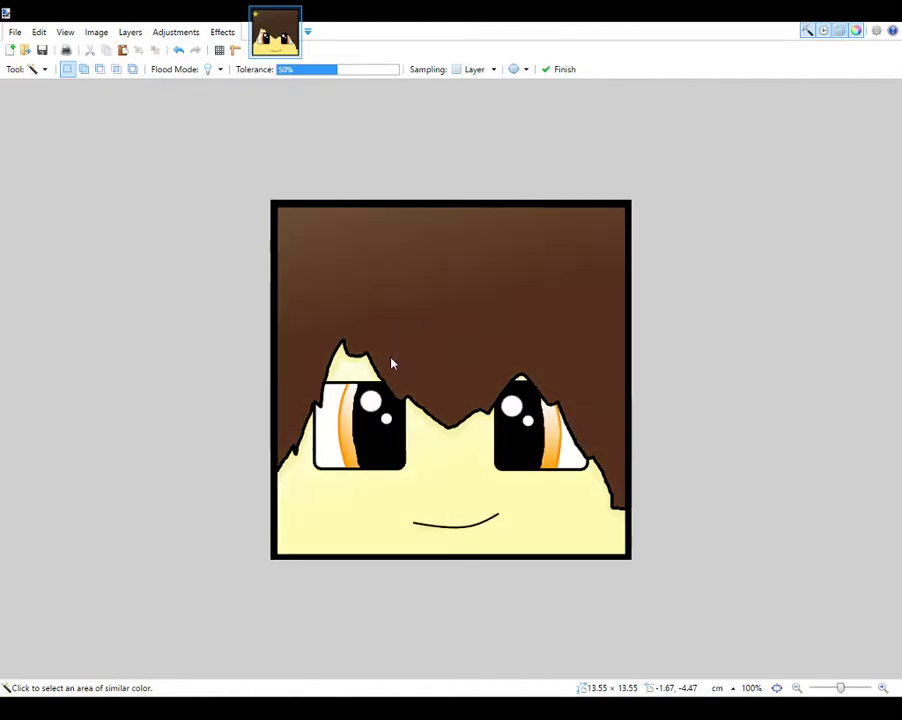
{"action": "key", "text": "ctrl+f"}
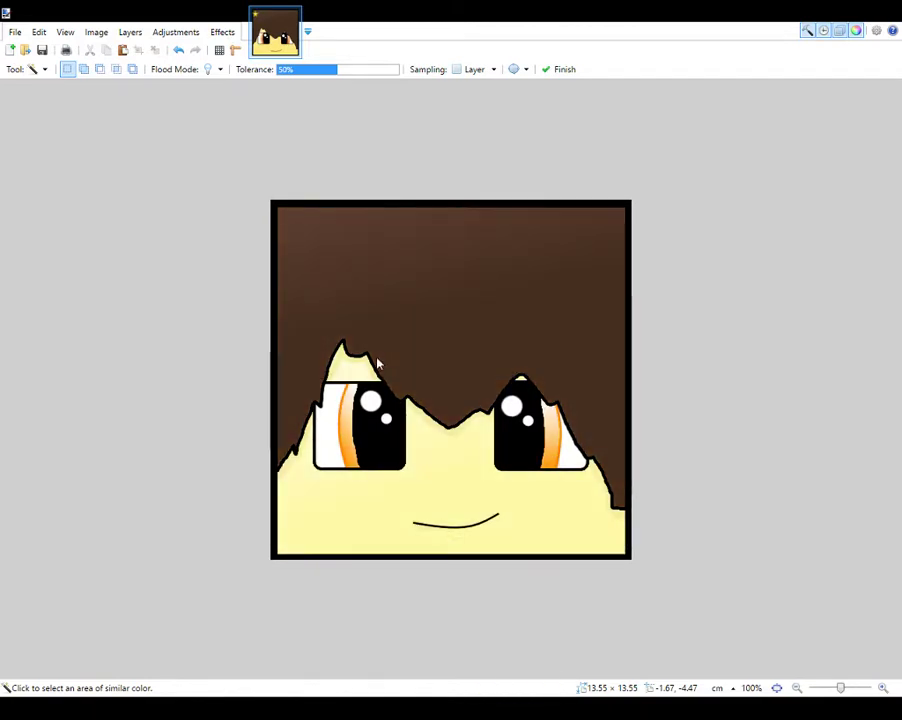
{"action": "key", "text": "ctrl+f"}
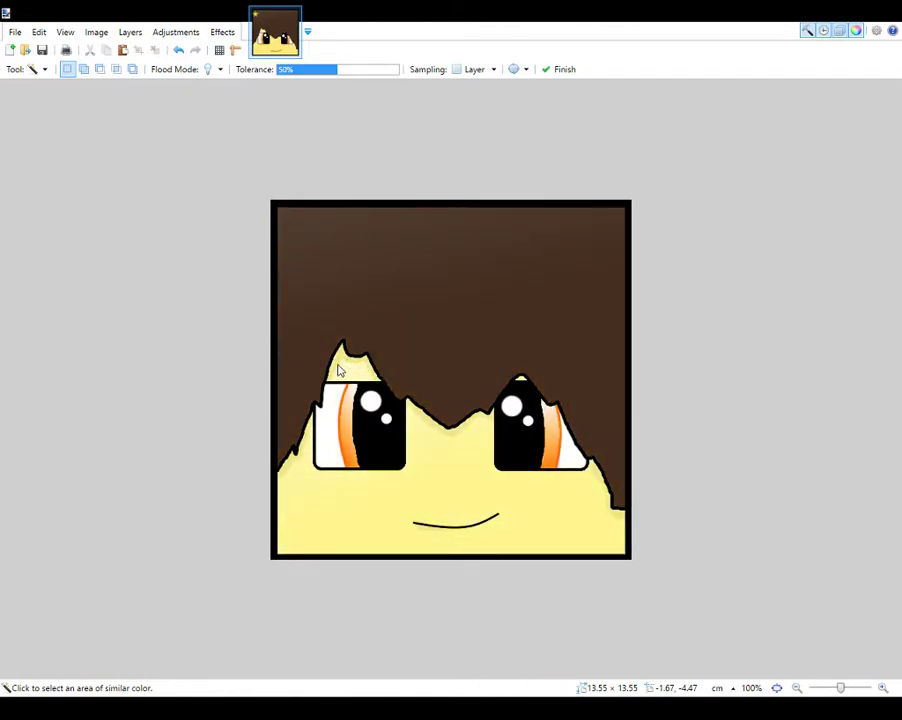
{"action": "key", "text": "ctrl+f"}
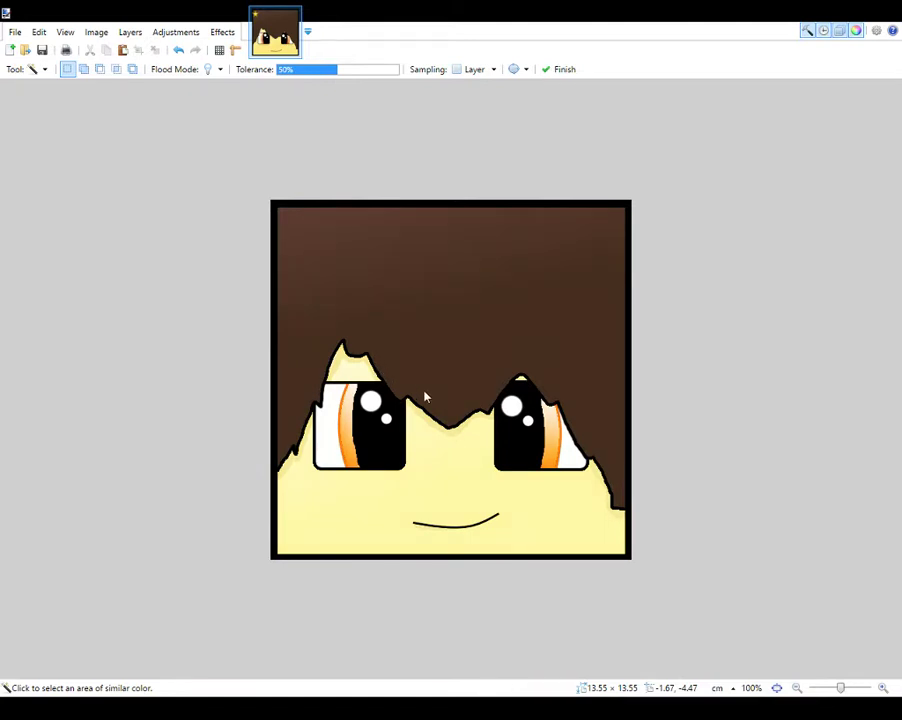
{"action": "key", "text": "ctrl+f"}
{"action": "key", "text": "ctrl+f"}
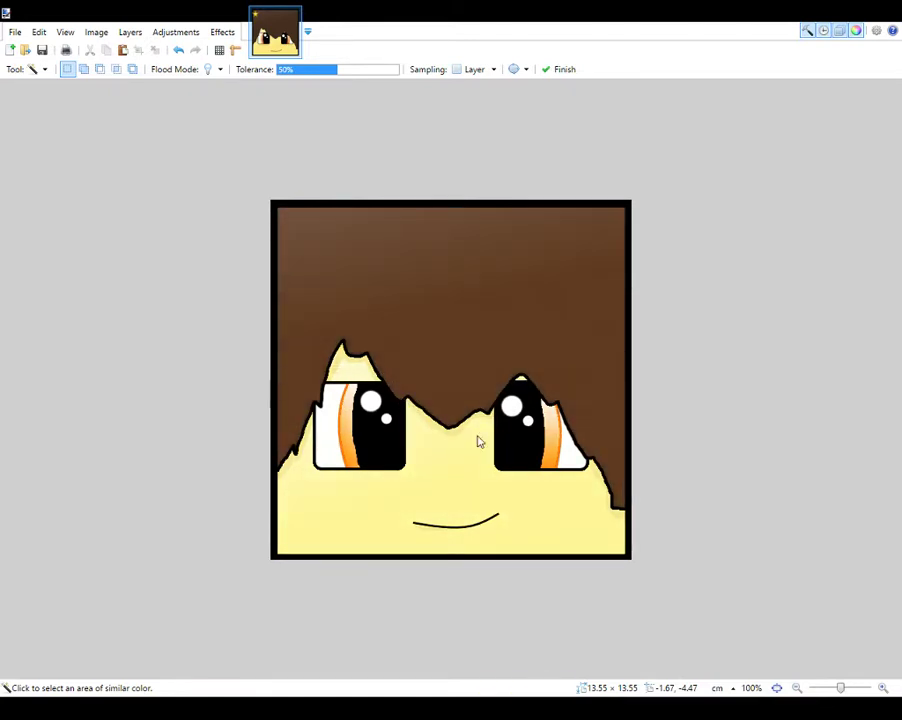
{"action": "key", "text": "ctrl+f"}
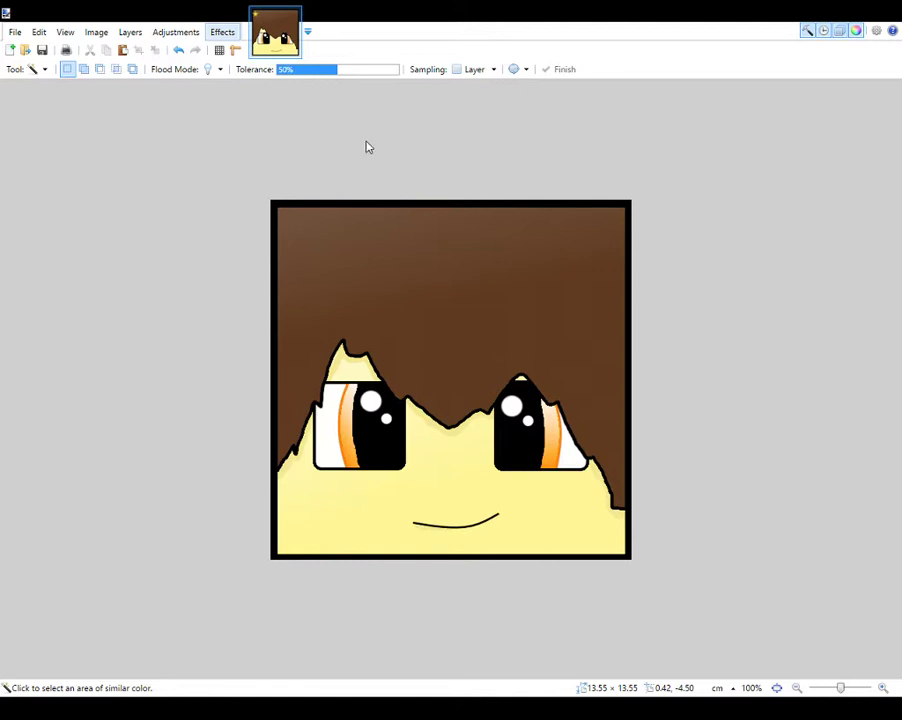
Try crystallize, fractal and edge-detection effects on the image and discard each one
{"action": "key", "text": "ctrl+f"}
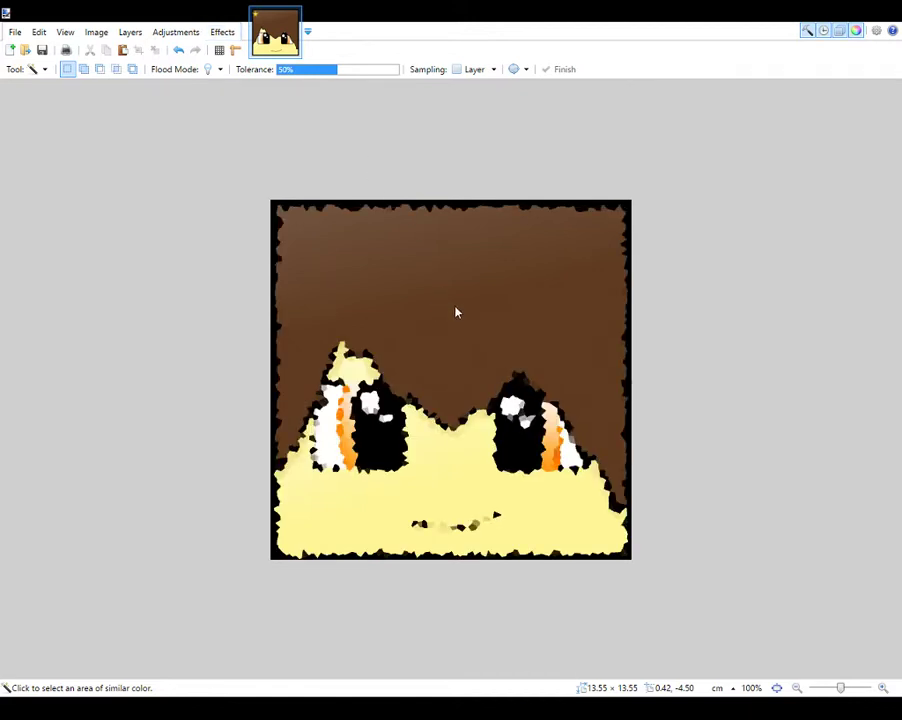
{"action": "key", "text": "ctrl+z"}
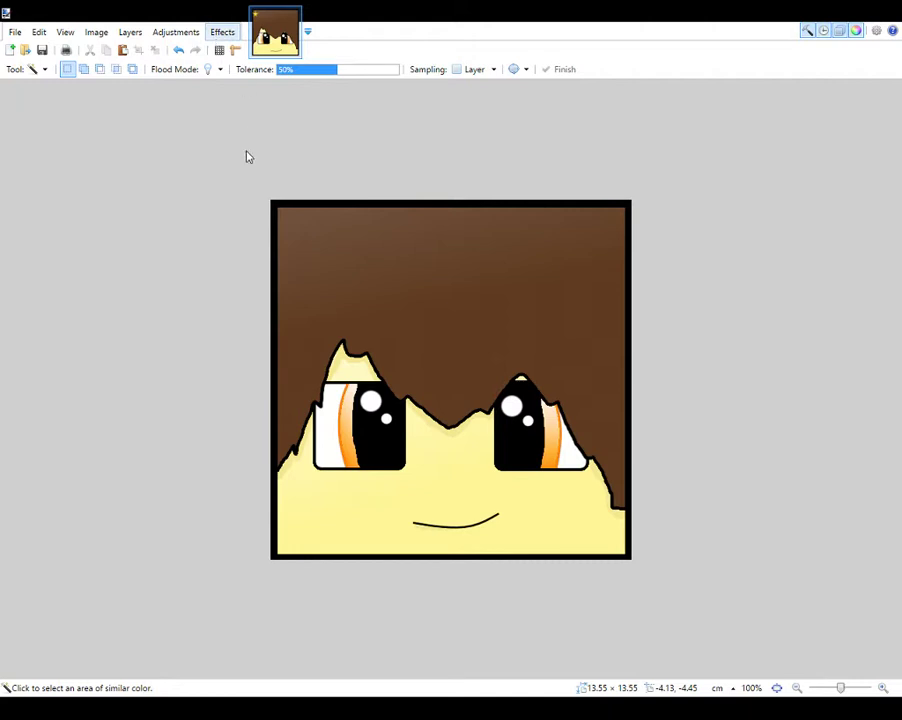
{"action": "key", "text": "ctrl+f"}
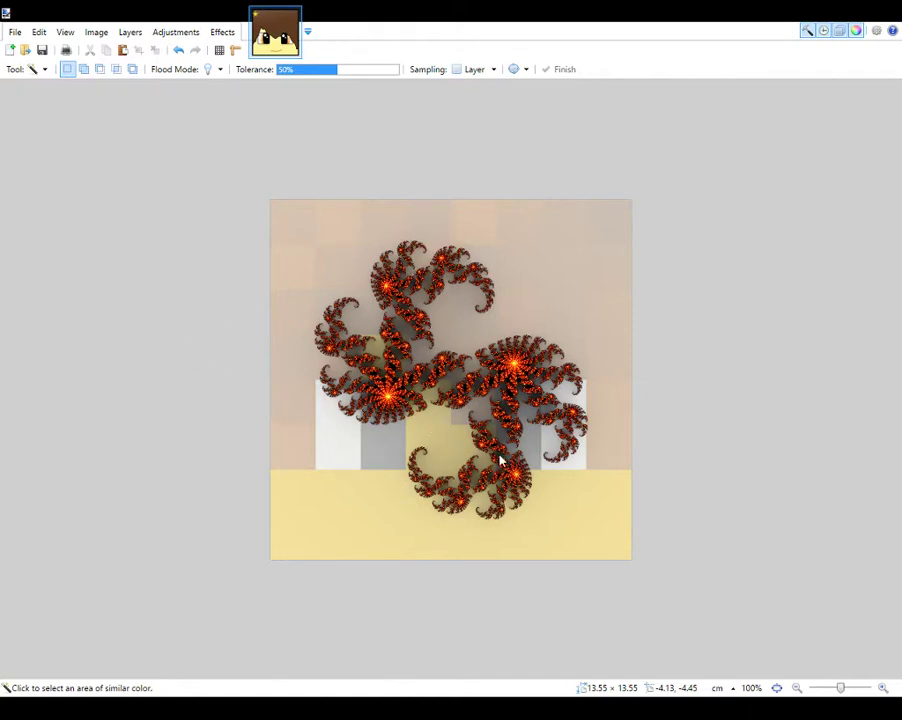
{"action": "key", "text": "Escape"}
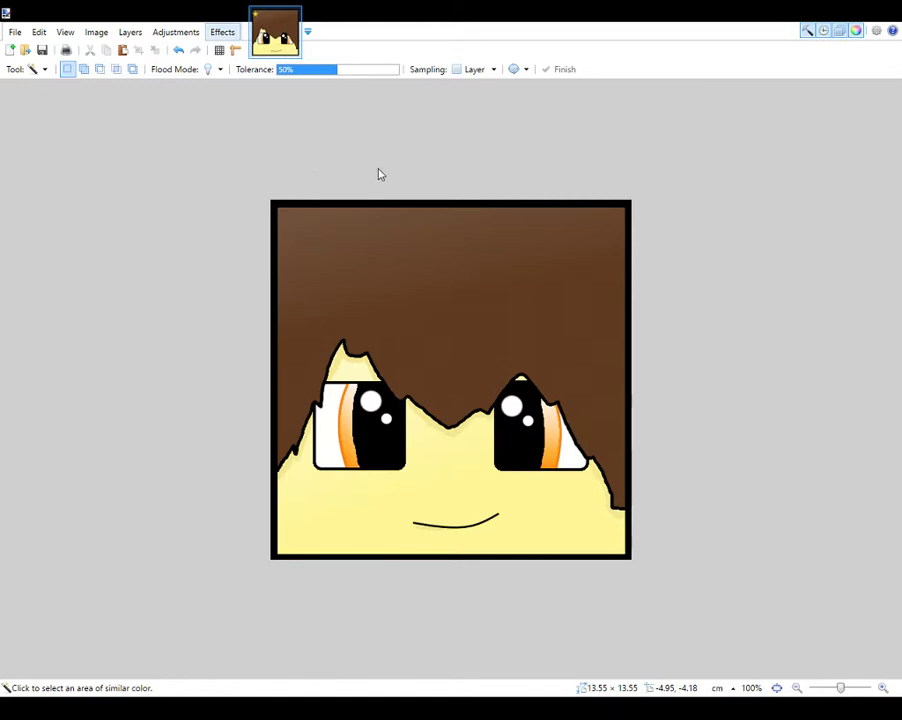
{"action": "key", "text": "ctrl+f"}
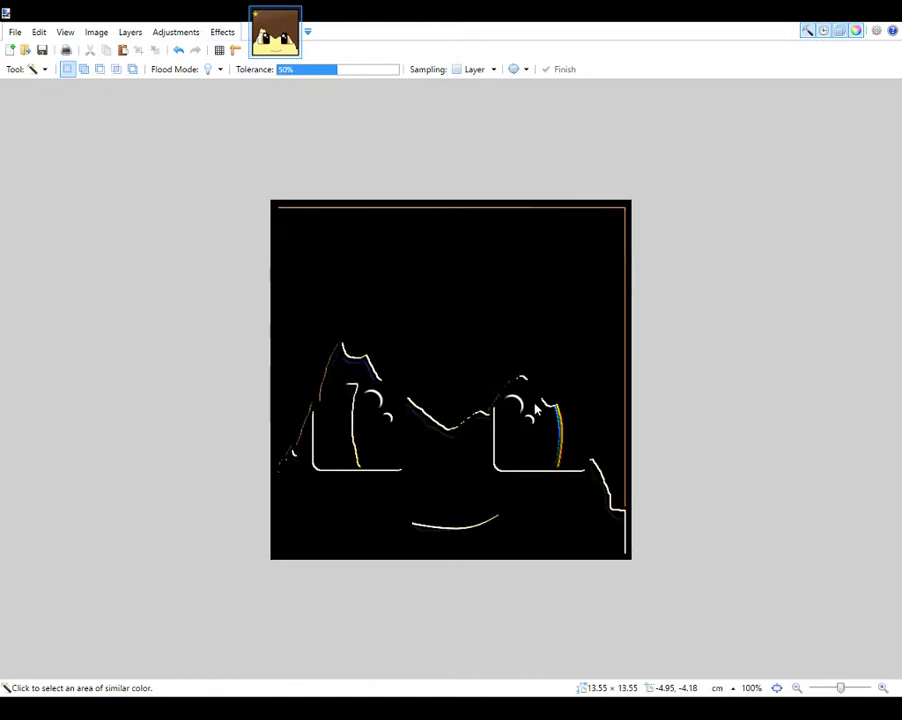
{"action": "key", "text": "ctrl+z"}
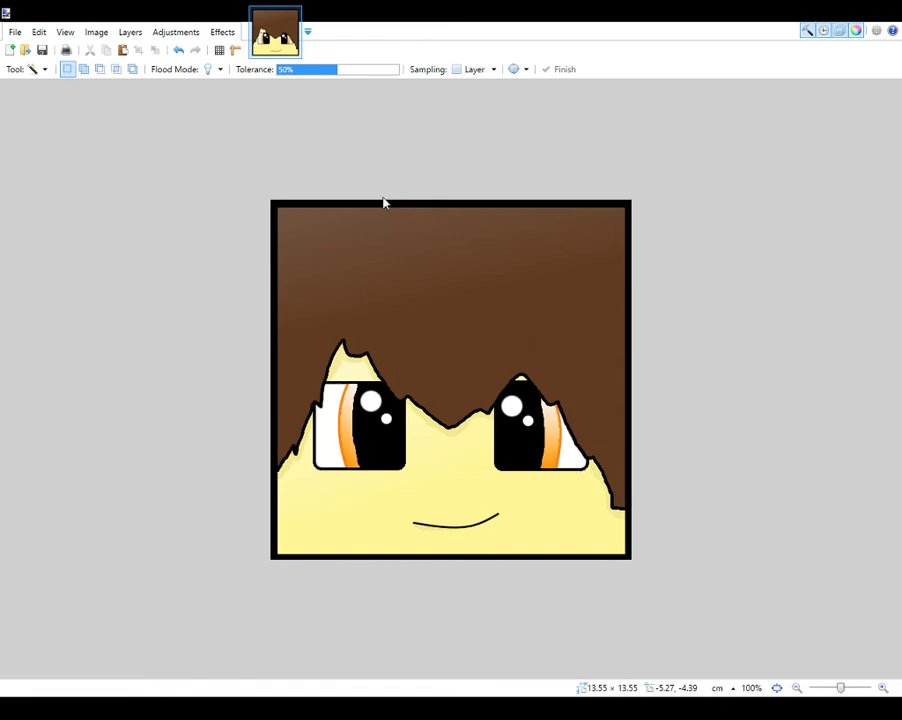
Compare the image without and with its last change, keep the change, and close the image
{"action": "key", "text": "ctrl+z"}
{"action": "key", "text": "ctrl+y"}
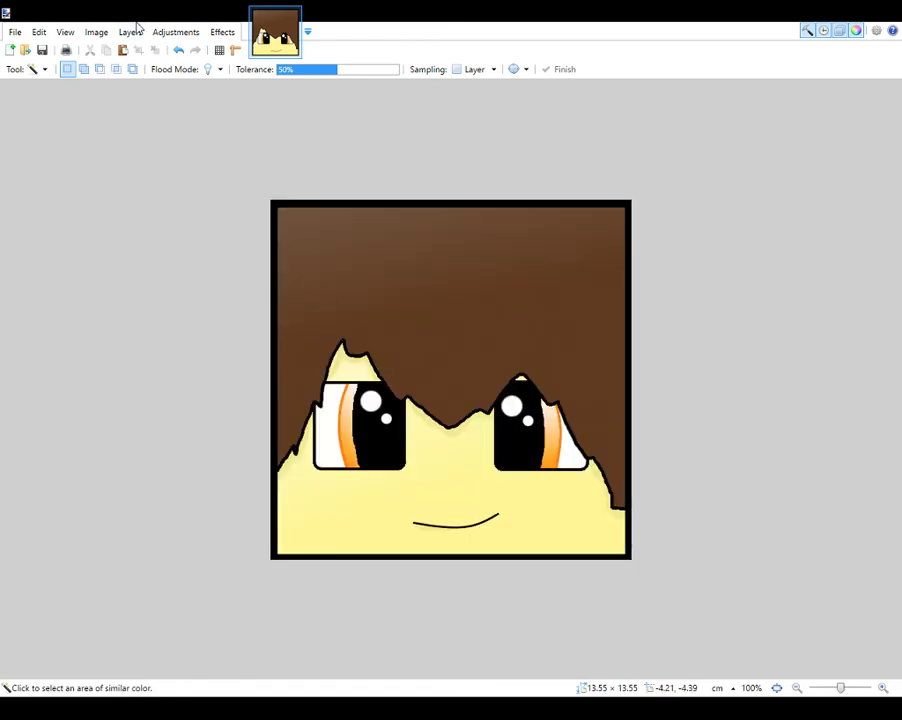
{"action": "left_click", "coordinate": [292, 14]}
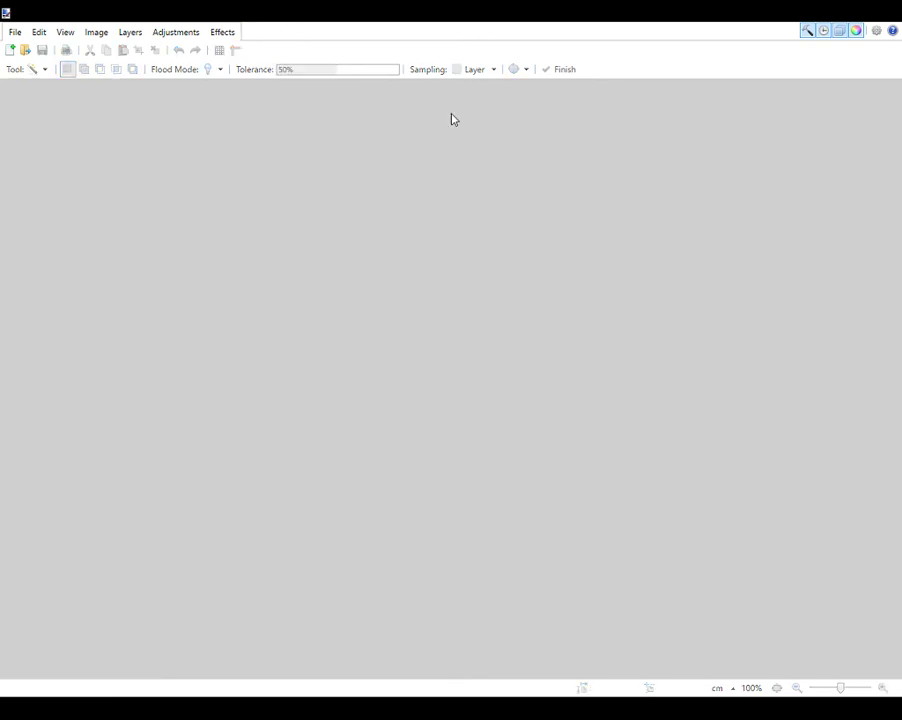